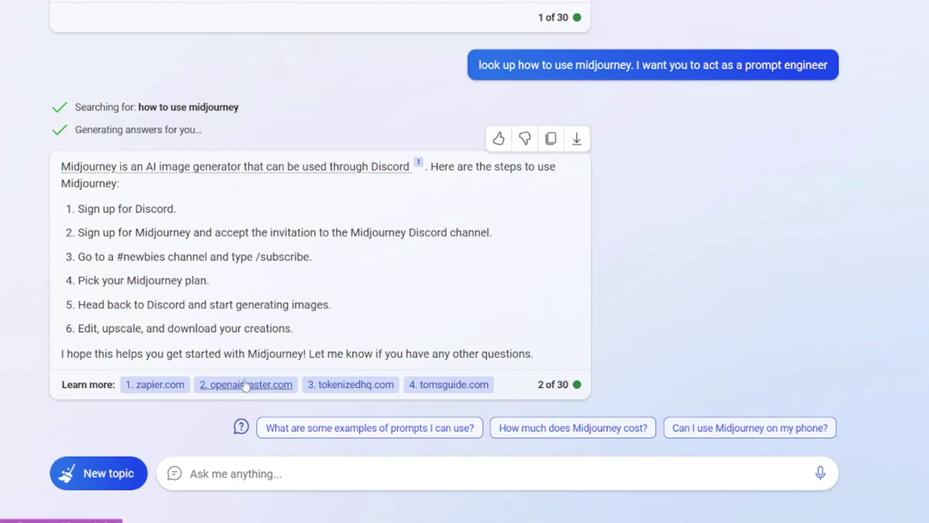
Ask Bing Chat for a hyperrealistic futuristic coastline Midjourney prompt and copy the suggested prompt
{"action": "left_click", "coordinate": [500, 473]}
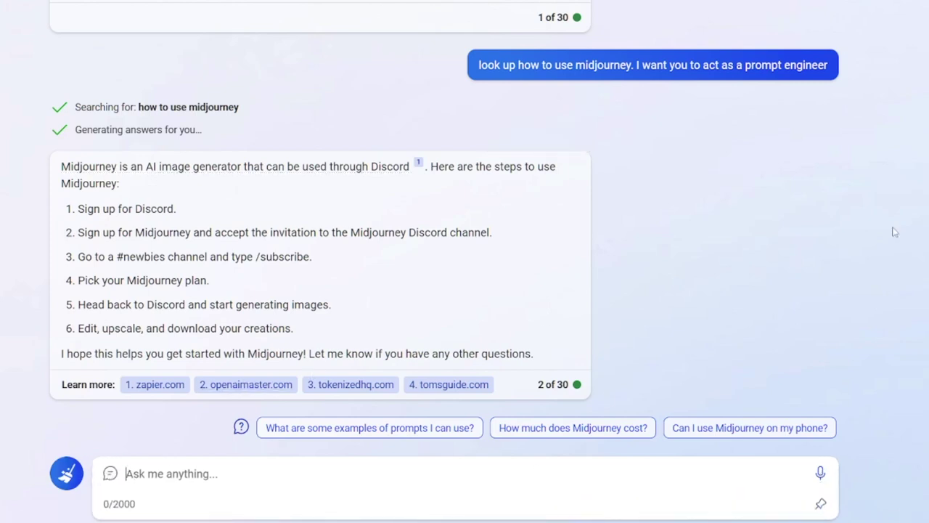
{"action": "type", "text": "Imagine you are prompt engineer. I want you to generate a prompt for me which is going to how a picture of a coastline, hyperrealistic, futuristic style"}
{"action": "key", "text": "Return"}
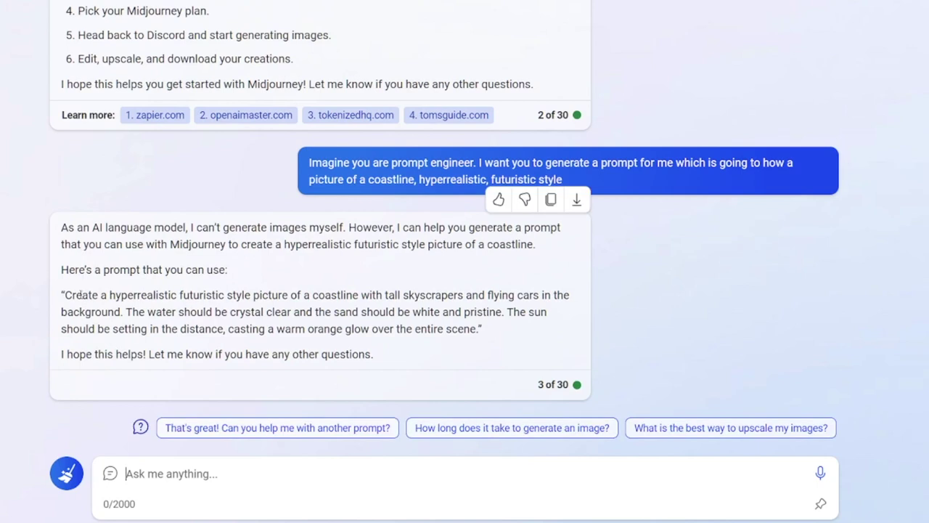
{"action": "left_click_drag", "start_coordinate": [65, 294], "coordinate": [392, 329]}
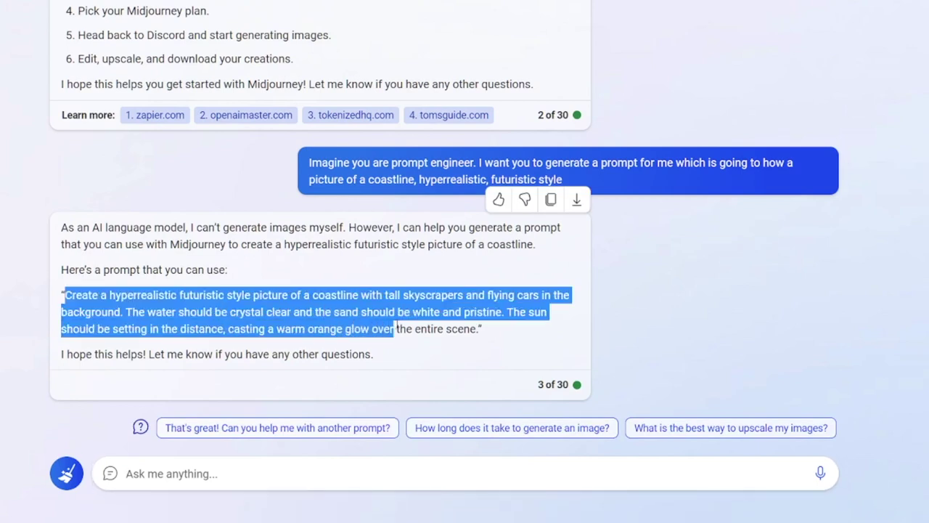
{"action": "left_click", "coordinate": [446, 324]}
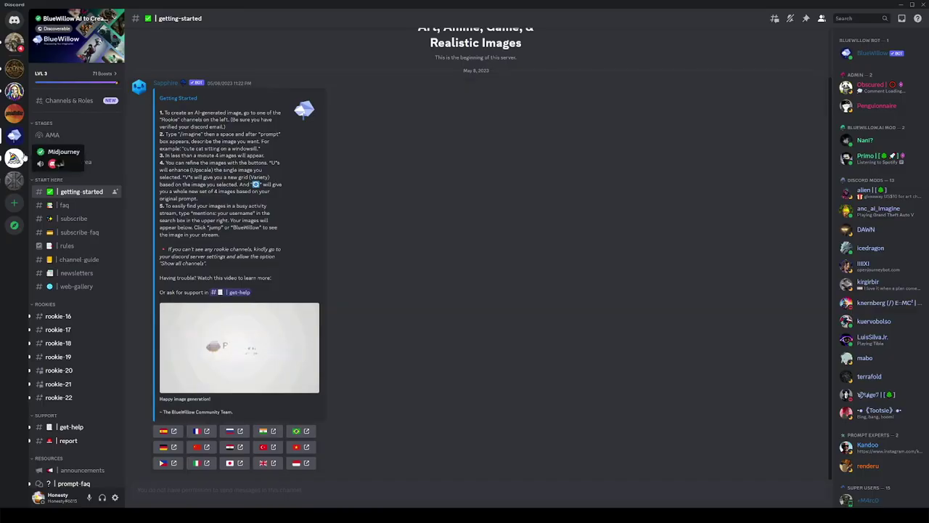
Run /imagine in #rookie-16 with the pasted coastline prompt, then enlarge the resulting four-image grid
{"action": "left_click", "coordinate": [72, 317]}
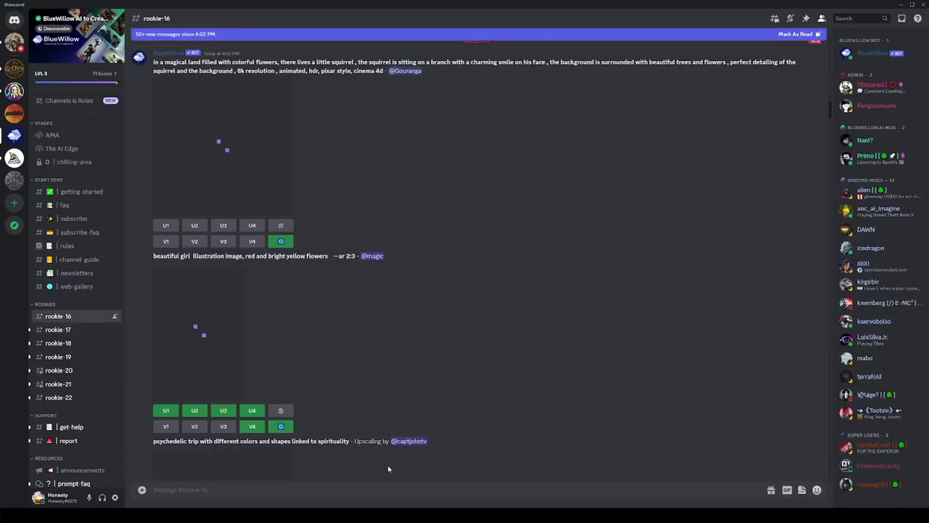
{"action": "type", "text": "/imag"}
{"action": "key", "text": "Tab"}
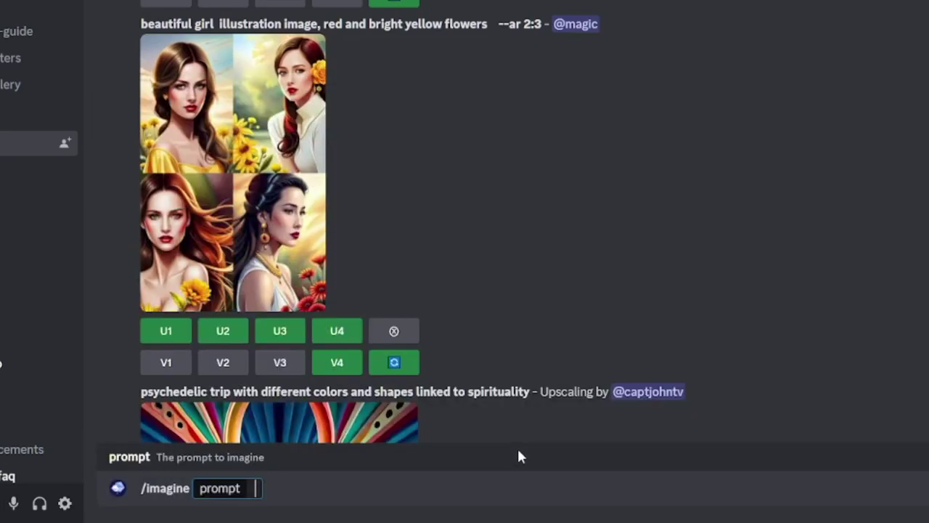
{"action": "key", "text": "ctrl+v"}
{"action": "key", "text": "Return"}
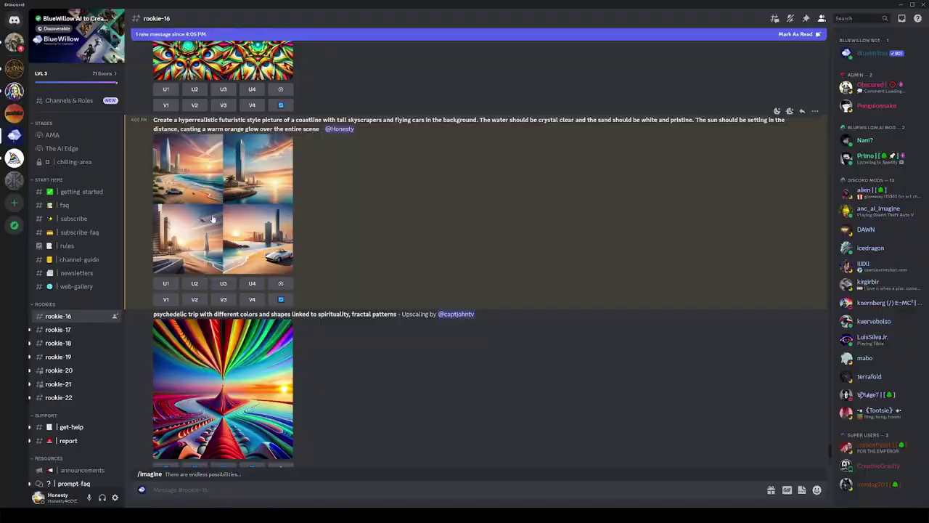
{"action": "left_click", "coordinate": [222, 205]}
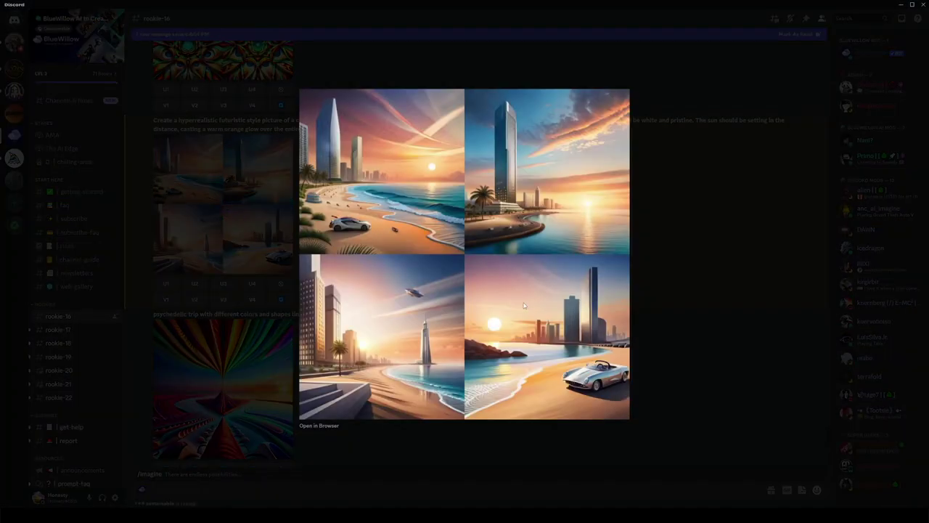
Close the enlarged coastline image grid viewer
{"action": "left_click", "coordinate": [667, 280]}
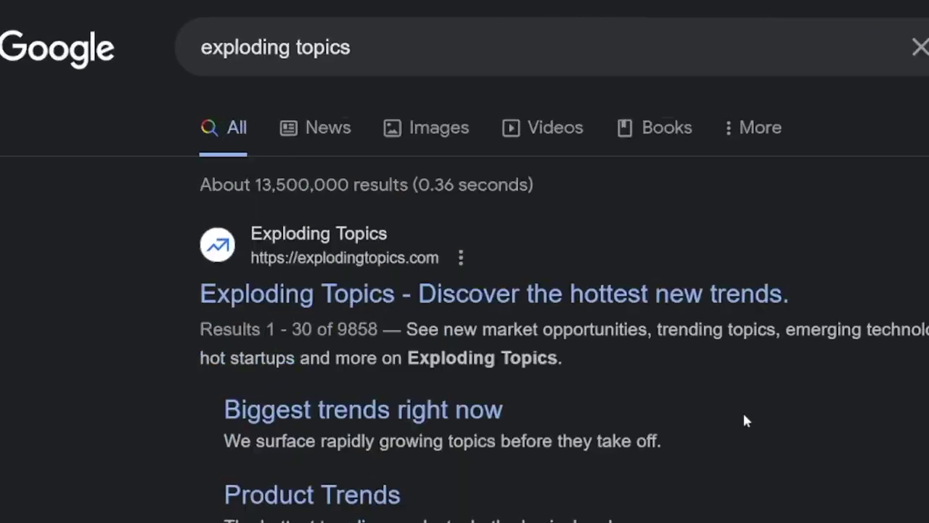
Open explodingtopics.com from the Google results and pick the Regenerative Agriculture topic card
{"action": "mouse_move", "coordinate": [385, 48]}
{"action": "left_mouse_down"}
{"action": "mouse_move", "coordinate": [264, 48]}
{"action": "mouse_move", "coordinate": [395, 51]}
{"action": "left_mouse_up"}
{"action": "left_click", "coordinate": [394, 51]}
{"action": "left_click", "coordinate": [52, 245]}
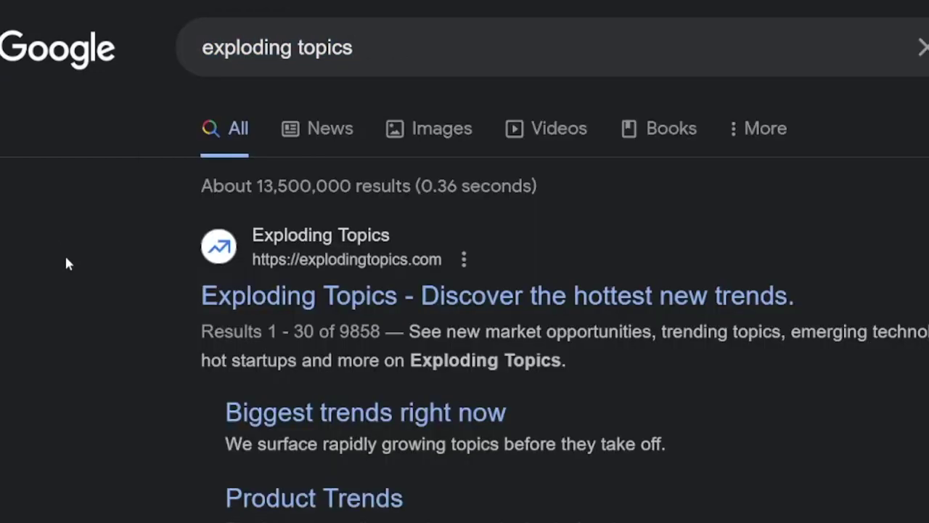
{"action": "left_click", "coordinate": [408, 304]}
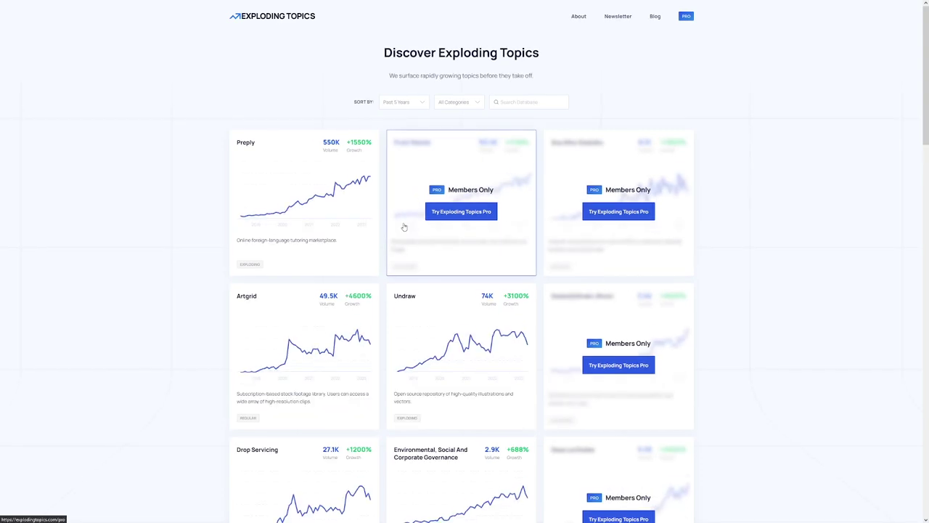
{"action": "scroll", "coordinate": [498, 247], "scroll_direction": "up", "scroll_amount": 3}
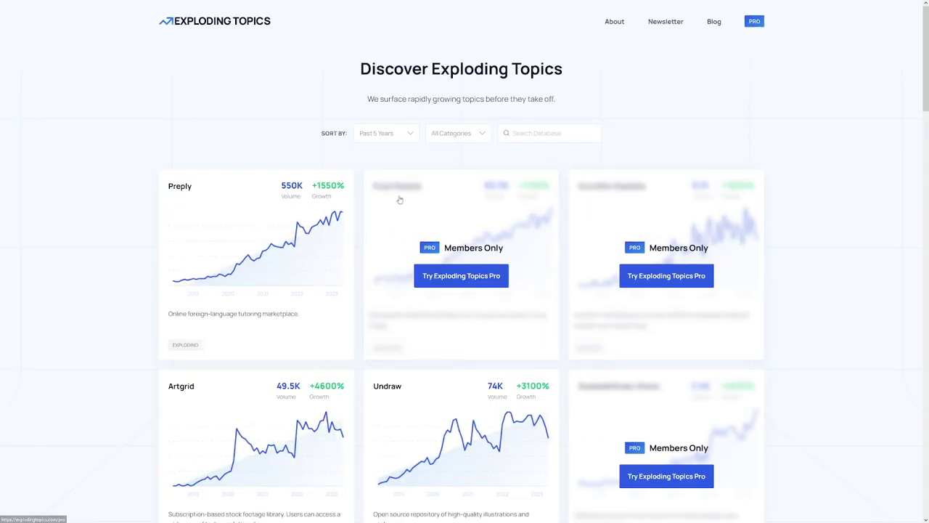
{"action": "scroll", "coordinate": [380, 180], "scroll_direction": "down", "scroll_amount": 5}
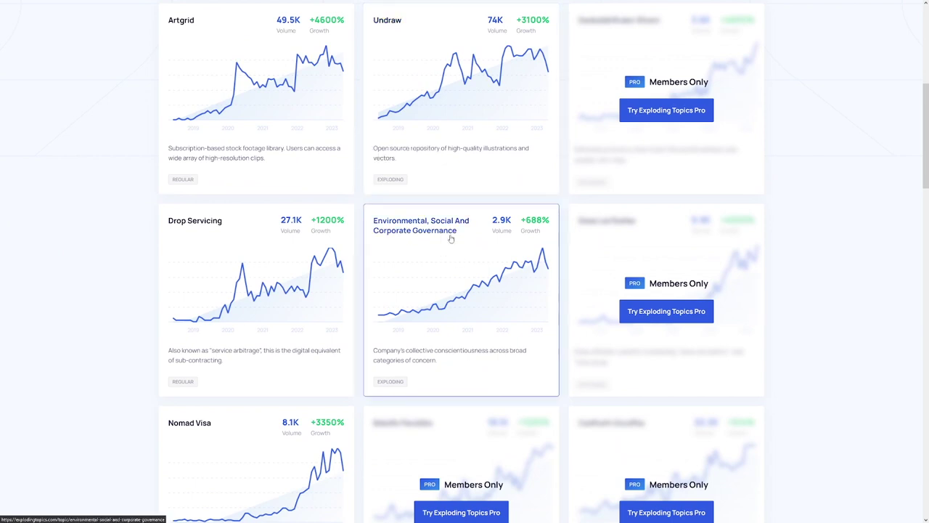
{"action": "scroll", "coordinate": [423, 240], "scroll_direction": "down", "scroll_amount": 4}
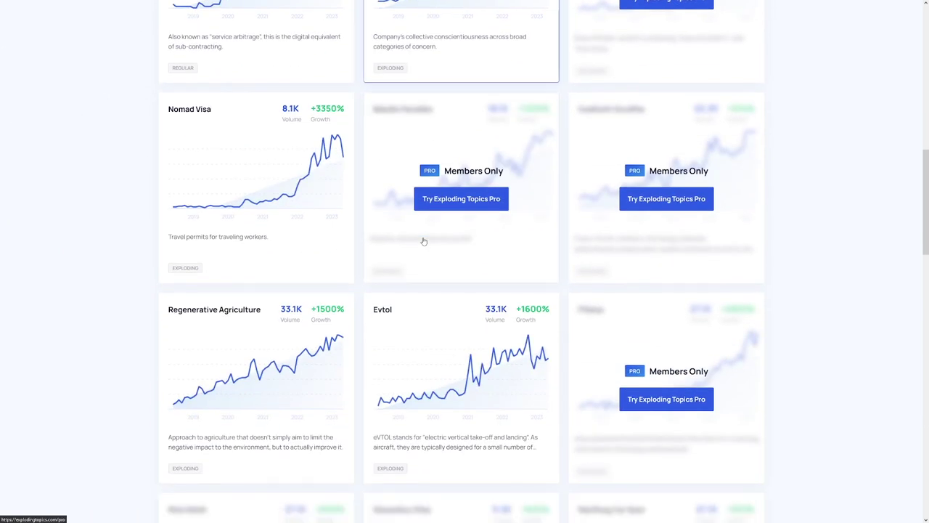
{"action": "scroll", "coordinate": [506, 103], "scroll_direction": "down", "scroll_amount": 1}
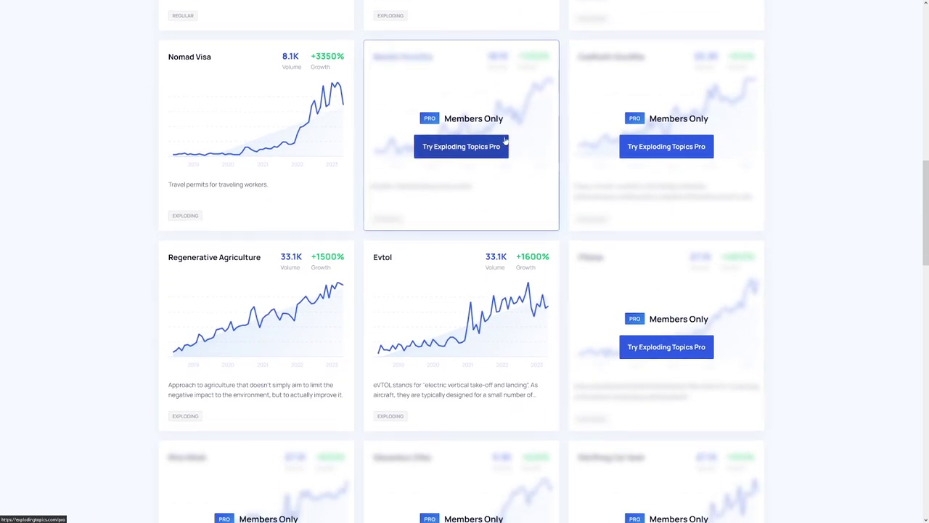
{"action": "scroll", "coordinate": [496, 171], "scroll_direction": "down", "scroll_amount": 2}
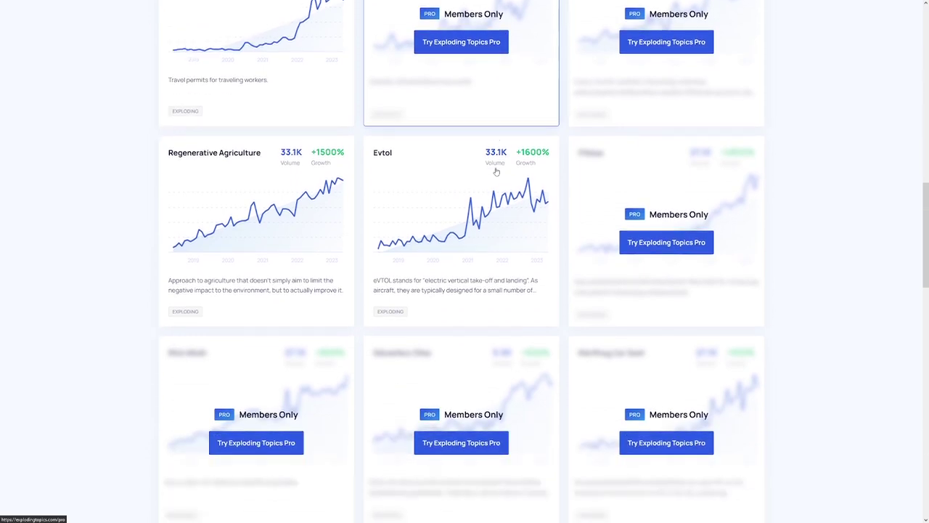
{"action": "scroll", "coordinate": [375, 253], "scroll_direction": "up", "scroll_amount": 1}
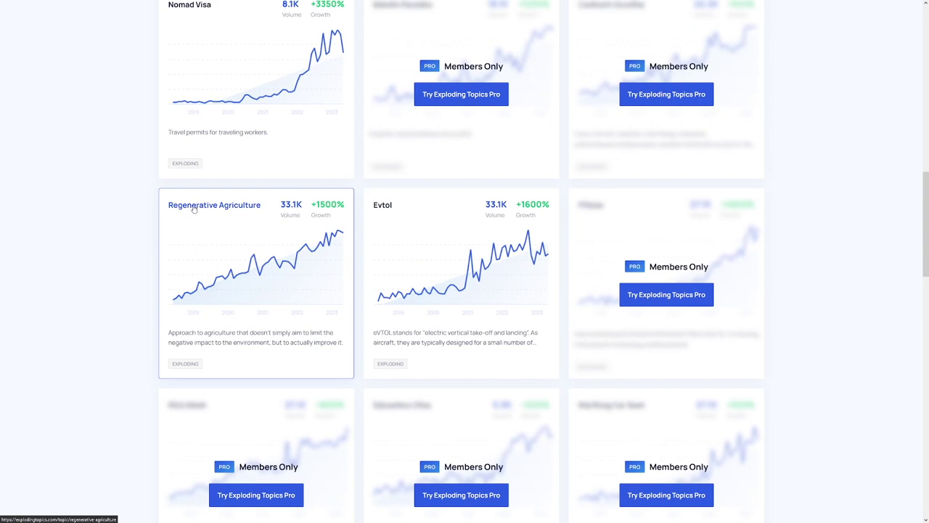
{"action": "left_click", "coordinate": [231, 212]}
Read the Regenerative Agriculture title, description and its +1500% growth figure
{"action": "left_click_drag", "start_coordinate": [238, 110], "coordinate": [296, 111]}
{"action": "left_click_drag", "start_coordinate": [216, 161], "coordinate": [426, 161]}
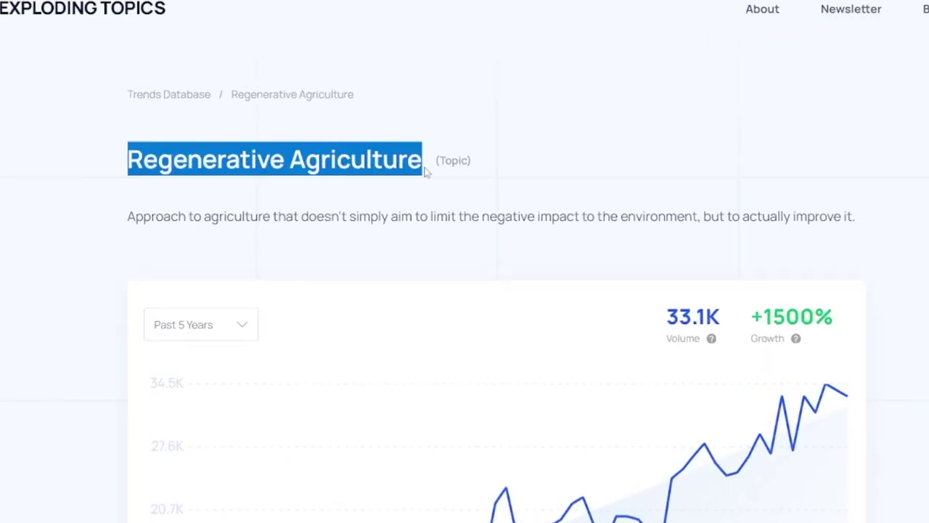
{"action": "left_click", "coordinate": [350, 203]}
{"action": "left_click_drag", "start_coordinate": [127, 216], "coordinate": [303, 225]}
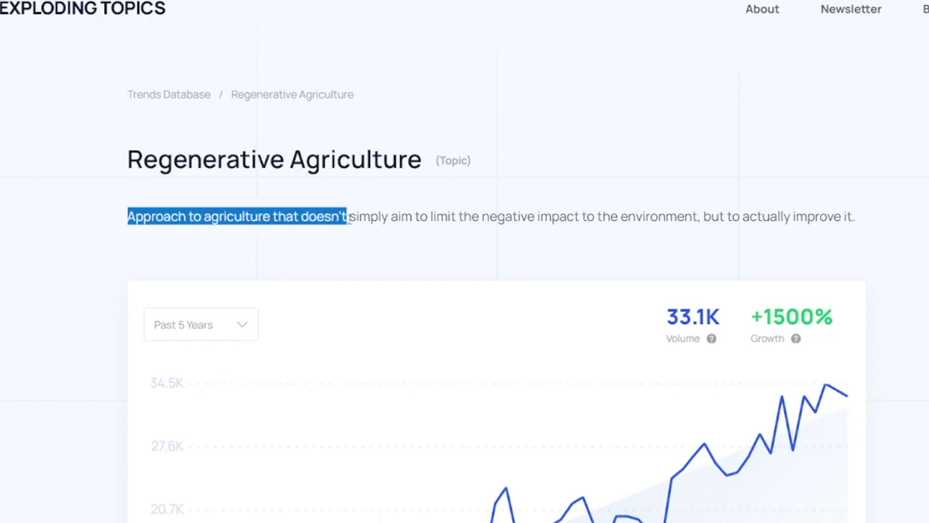
{"action": "left_click_drag", "start_coordinate": [360, 218], "coordinate": [857, 217]}
{"action": "left_click", "coordinate": [775, 236]}
{"action": "left_click_drag", "start_coordinate": [758, 322], "coordinate": [833, 317]}
{"action": "left_click", "coordinate": [834, 317]}
{"action": "left_click_drag", "start_coordinate": [128, 156], "coordinate": [426, 167]}
{"action": "left_click", "coordinate": [426, 168]}
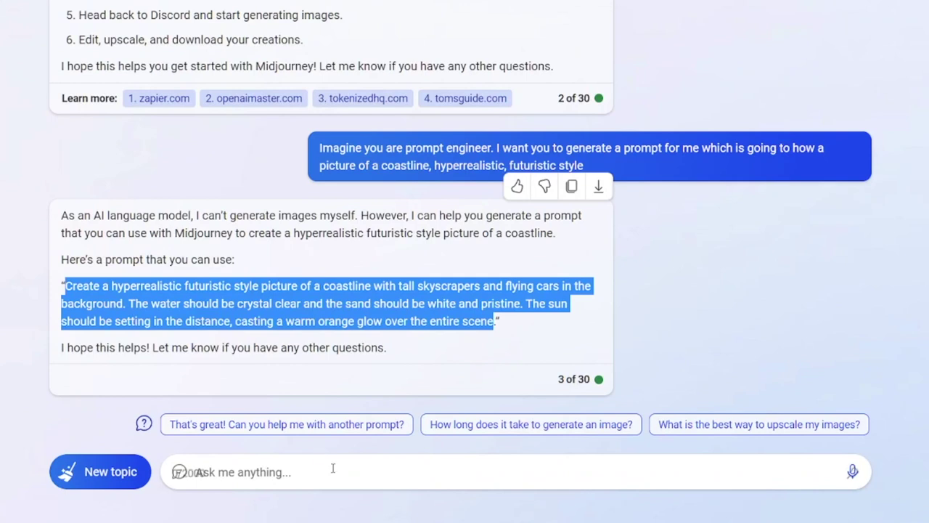
Send Bing Chat "Give me 5 picture ideas for the topic of Regenerative agriculture"
{"action": "left_click", "coordinate": [331, 459]}
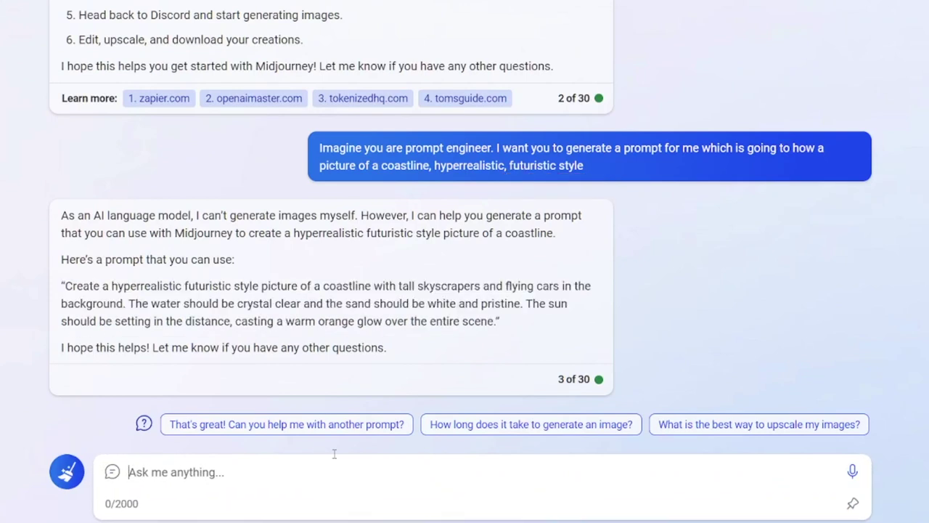
{"action": "type", "text": "Give me 5 picture ideas for the topic of Regenerative agriculture"}
{"action": "left_click_drag", "start_coordinate": [130, 472], "coordinate": [417, 472]}
{"action": "left_click", "coordinate": [465, 472]}
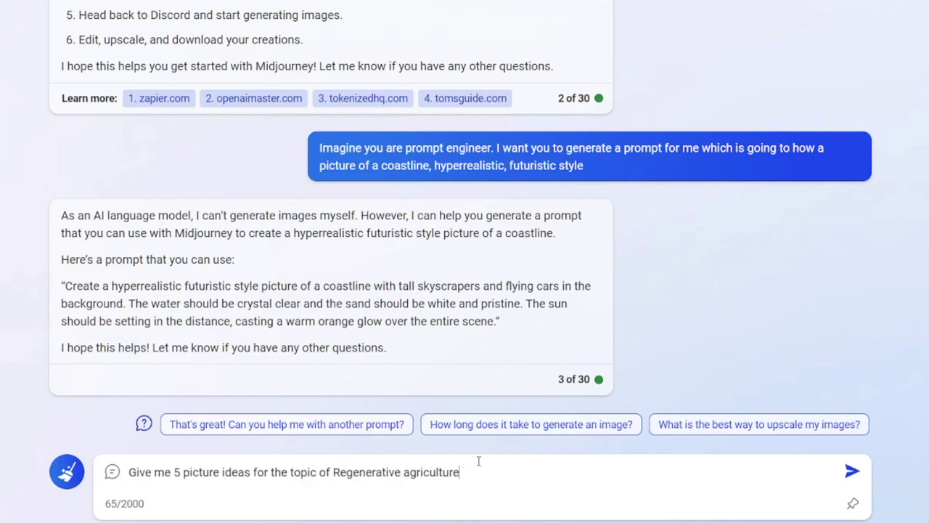
{"action": "key", "text": "Return"}
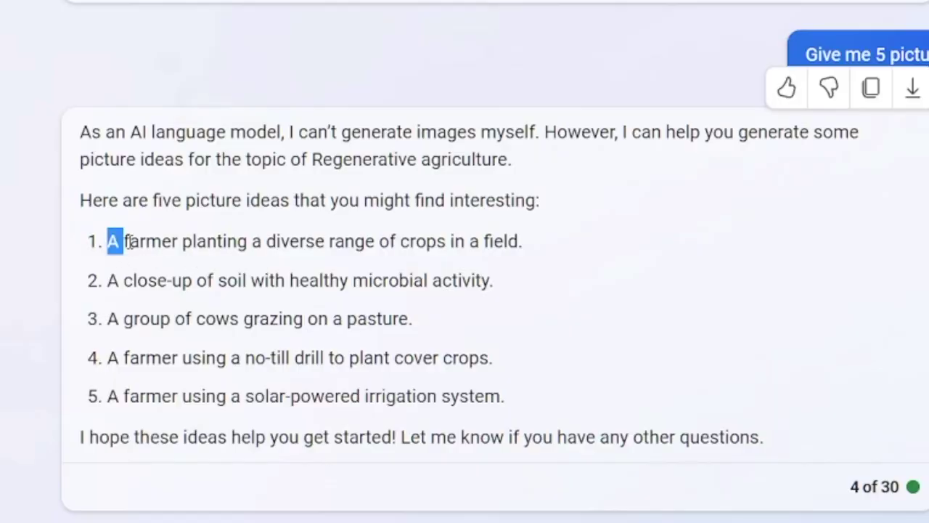
Review the suggested ideas, including the first, cows grazing and no-till drill ideas
{"action": "left_click_drag", "start_coordinate": [128, 242], "coordinate": [538, 241]}
{"action": "left_click", "coordinate": [333, 275]}
{"action": "left_click_drag", "start_coordinate": [107, 320], "coordinate": [418, 320]}
{"action": "left_click", "coordinate": [422, 324]}
{"action": "left_click_drag", "start_coordinate": [287, 357], "coordinate": [230, 357]}
{"action": "left_click_drag", "start_coordinate": [107, 357], "coordinate": [508, 370]}
{"action": "left_click", "coordinate": [330, 349]}
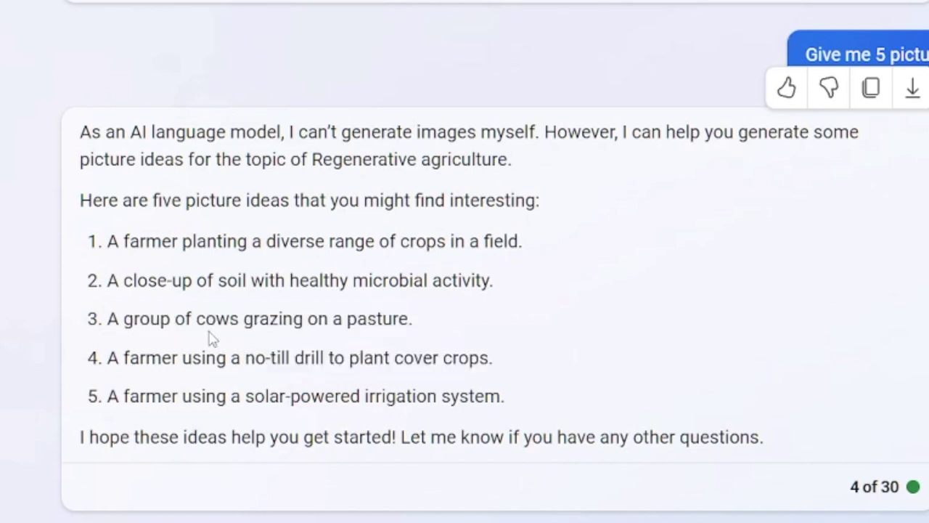
Settle on the cows grazing on a pasture idea and enter Leonardo.Ai as a whitelisted user
{"action": "left_click_drag", "start_coordinate": [141, 318], "coordinate": [415, 322]}
{"action": "left_click", "coordinate": [417, 322]}
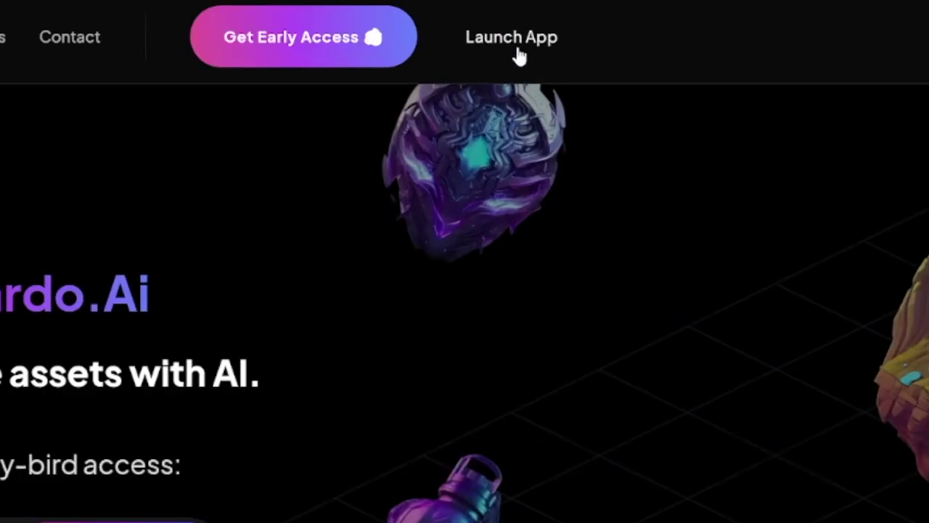
{"action": "left_click", "coordinate": [705, 22]}
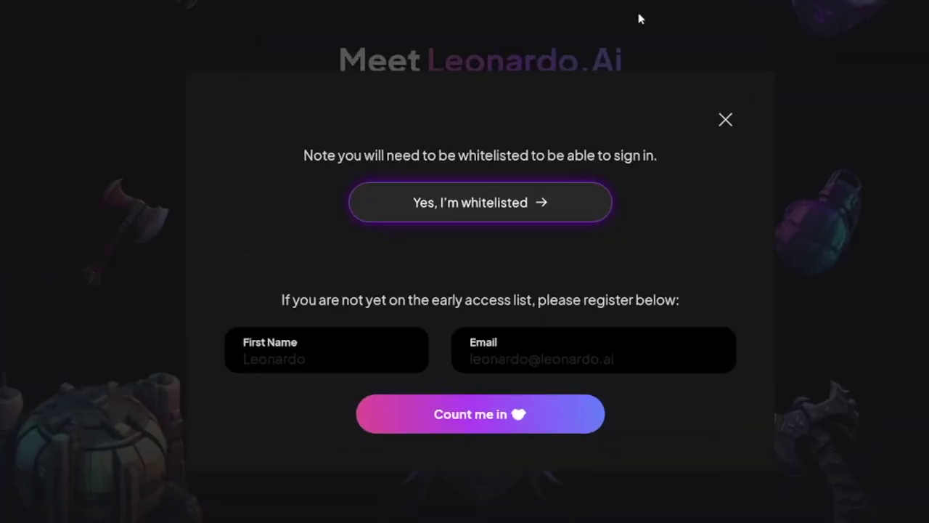
{"action": "left_click", "coordinate": [554, 208]}
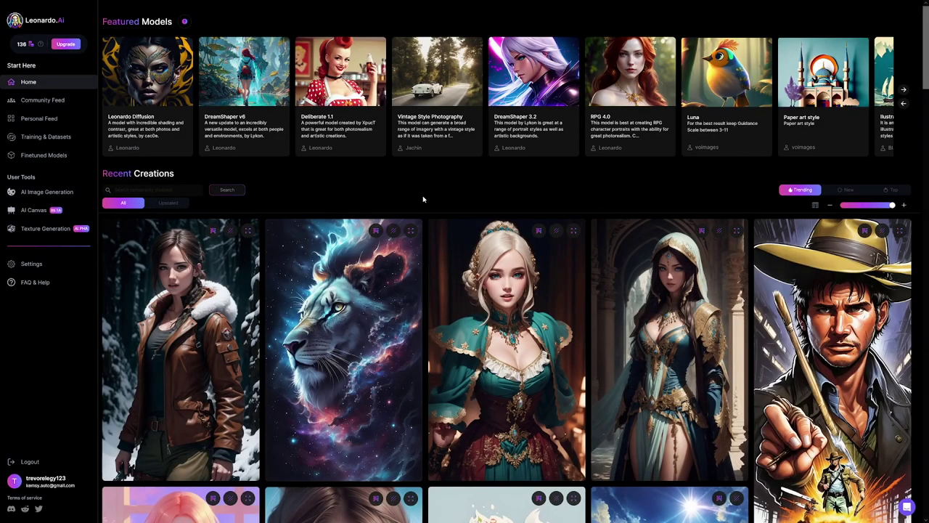
{"action": "scroll", "coordinate": [425, 195], "scroll_direction": "down", "scroll_amount": 2}
{"action": "scroll", "coordinate": [424, 201], "scroll_direction": "down", "scroll_amount": 3}
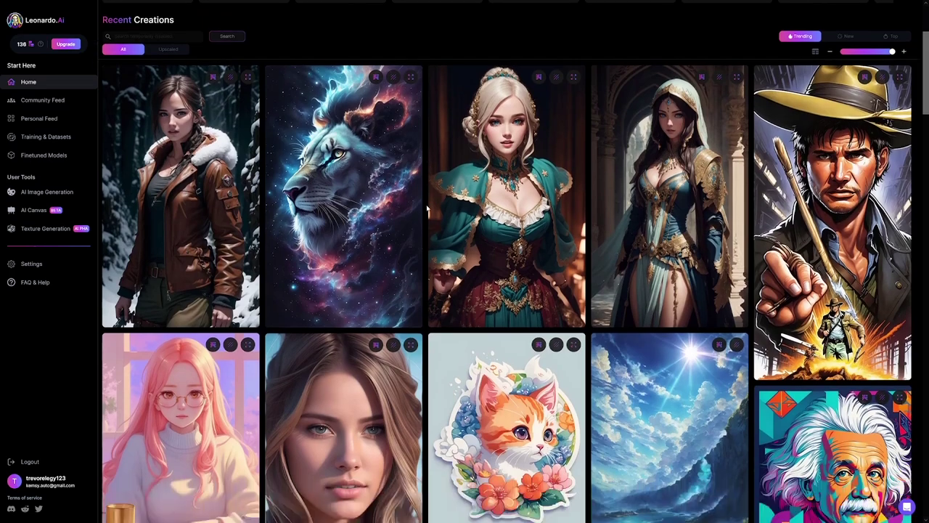
{"action": "scroll", "coordinate": [427, 208], "scroll_direction": "up", "scroll_amount": 4}
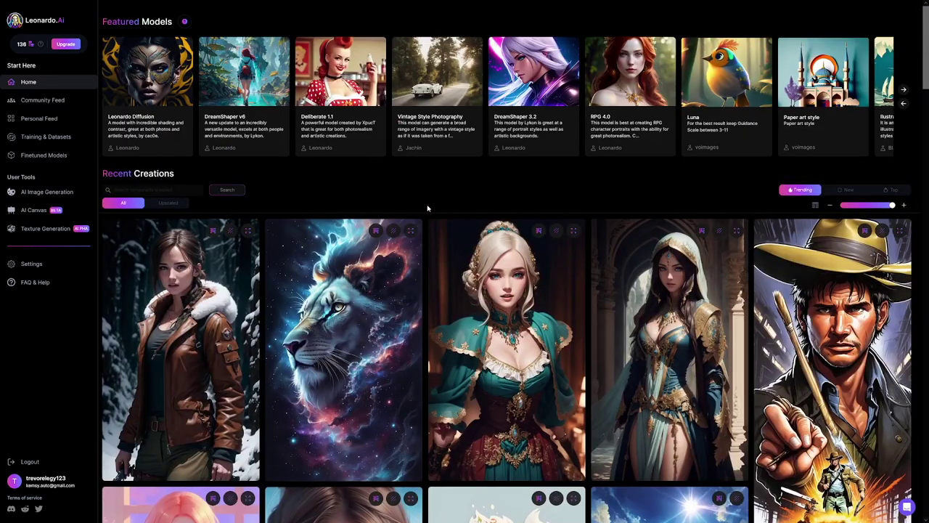
{"action": "left_click", "coordinate": [506, 341]}
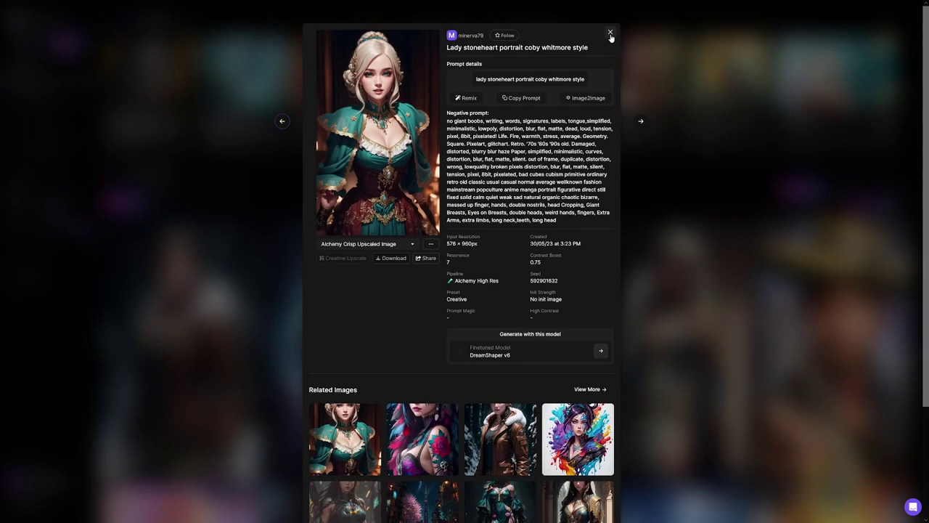
{"action": "key", "text": "Escape"}
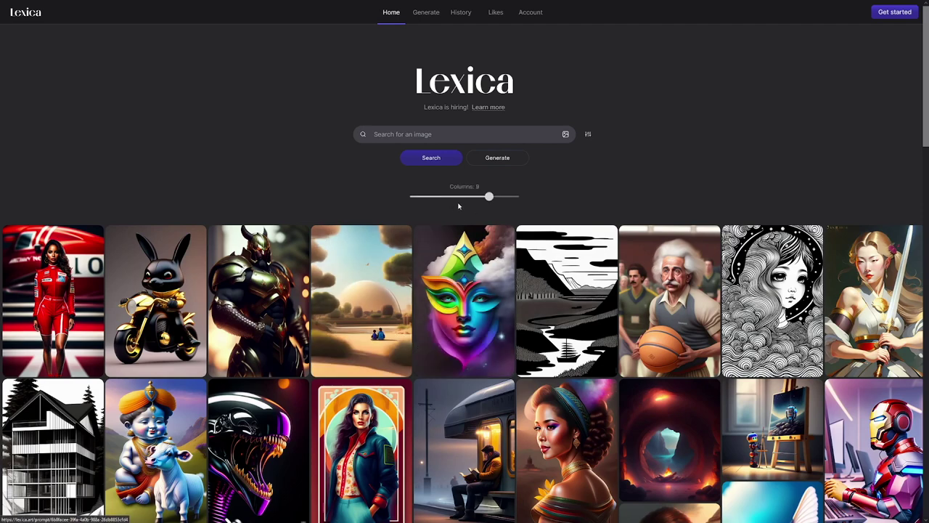
Search Lexica for "cows pasture", browse the results and open "Cow and tractor on the grass"
{"action": "left_click", "coordinate": [419, 136]}
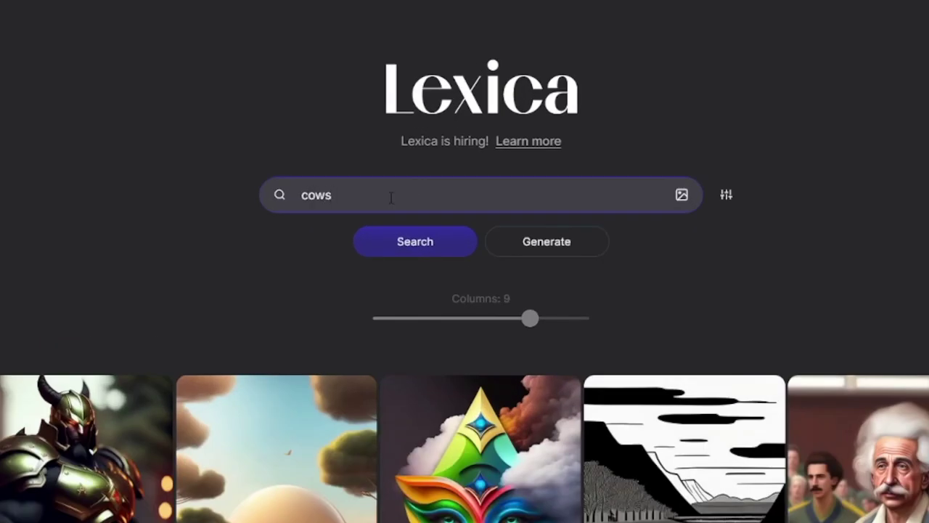
{"action": "type", "text": "cows pasture"}
{"action": "key", "text": "Return"}
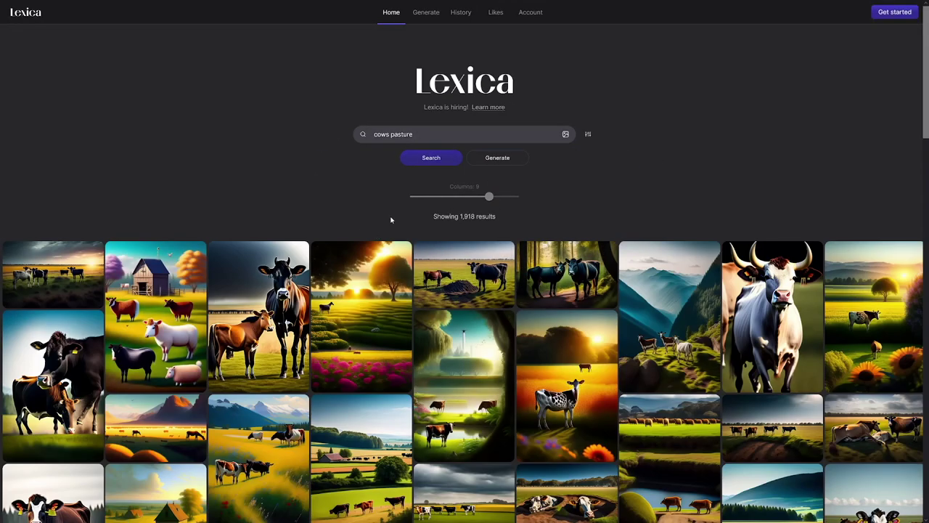
{"action": "scroll", "coordinate": [416, 201], "scroll_direction": "down", "scroll_amount": 2}
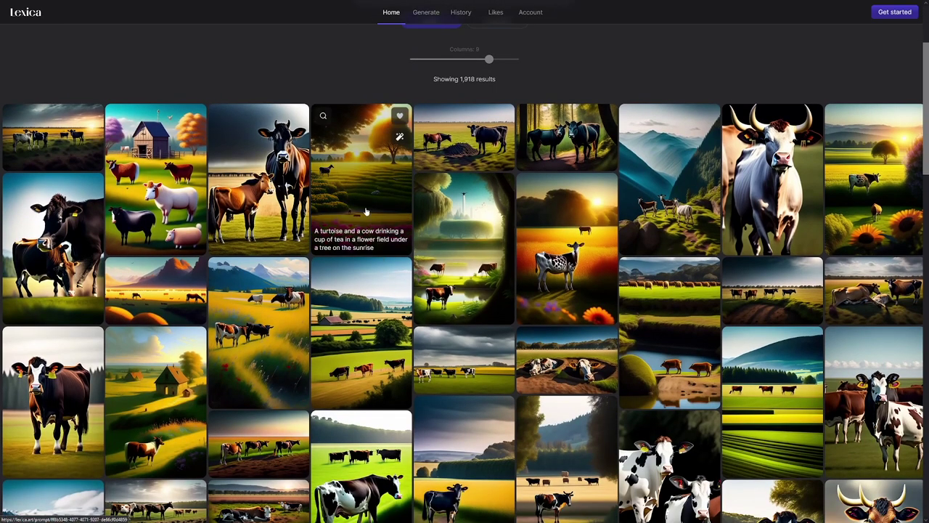
{"action": "scroll", "coordinate": [366, 212], "scroll_direction": "down", "scroll_amount": 2}
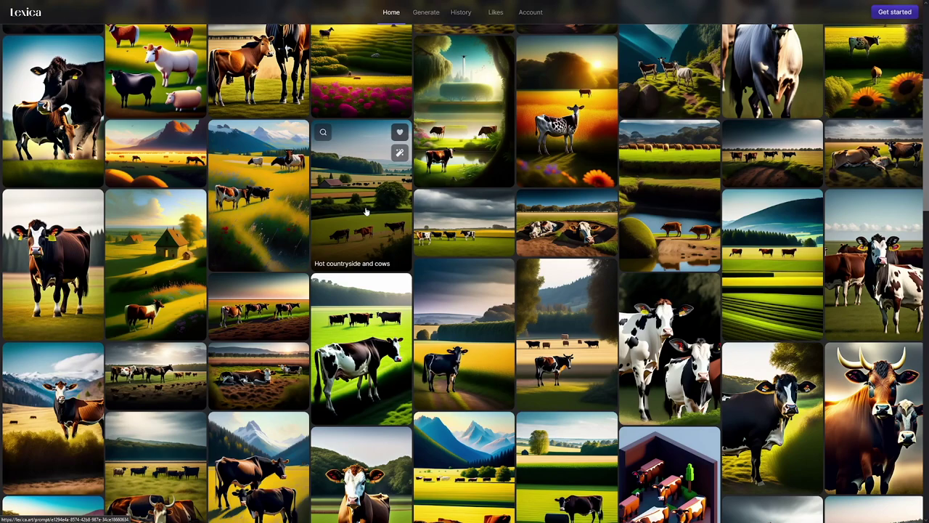
{"action": "scroll", "coordinate": [366, 212], "scroll_direction": "down", "scroll_amount": 1}
{"action": "scroll", "coordinate": [365, 212], "scroll_direction": "down", "scroll_amount": 1}
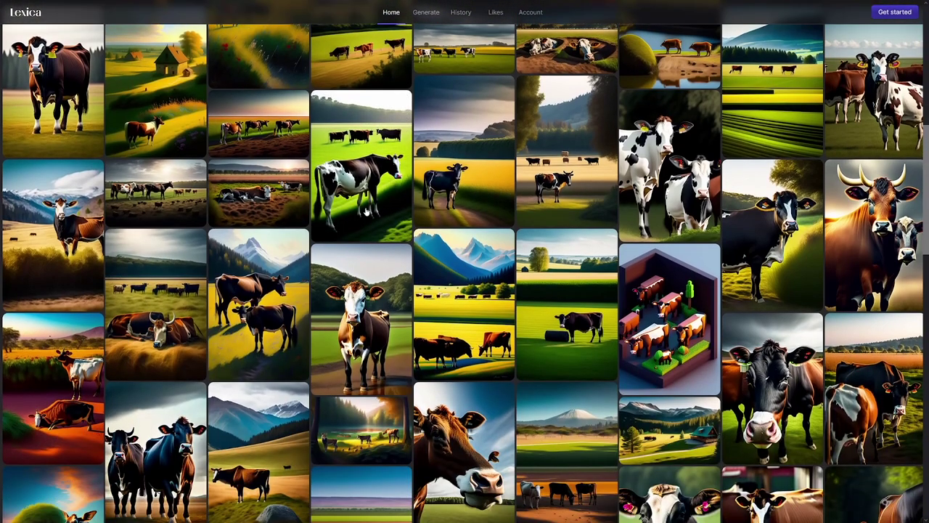
{"action": "scroll", "coordinate": [365, 211], "scroll_direction": "down", "scroll_amount": 4}
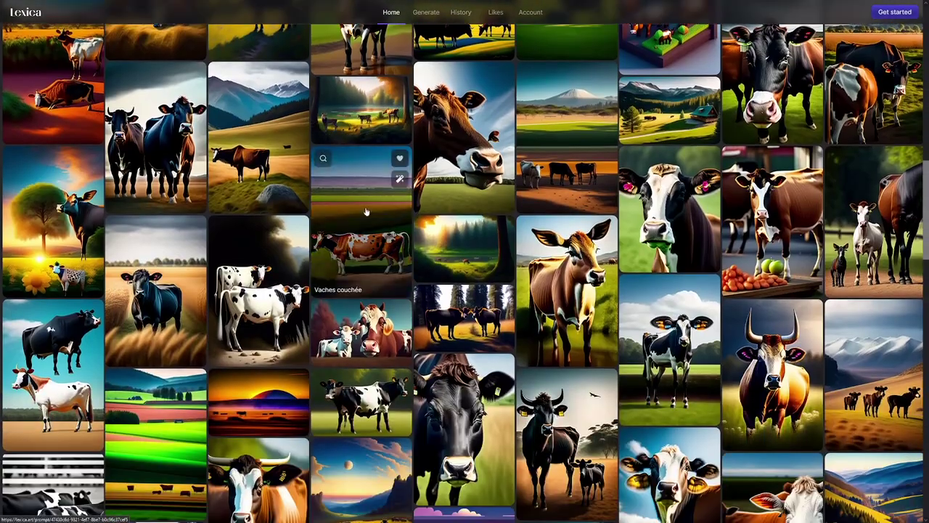
{"action": "scroll", "coordinate": [365, 209], "scroll_direction": "up", "scroll_amount": 4}
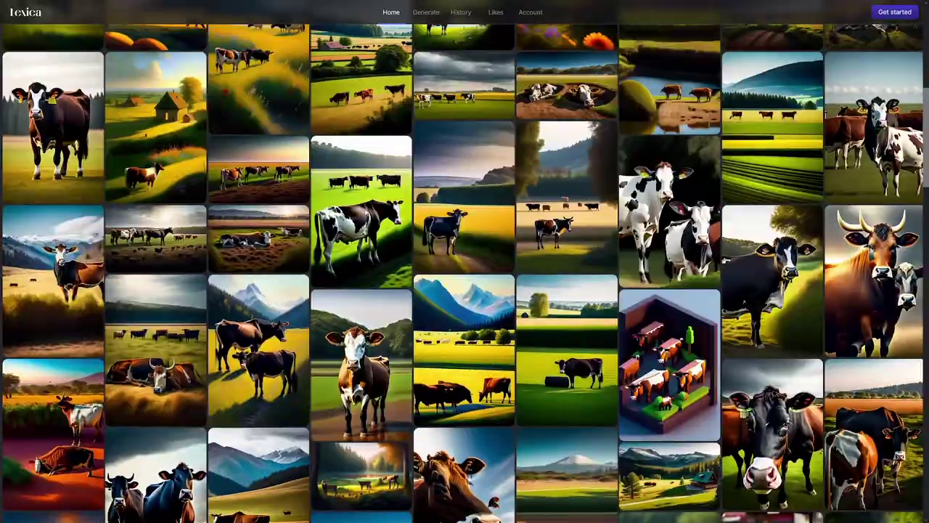
{"action": "left_click", "coordinate": [371, 217]}
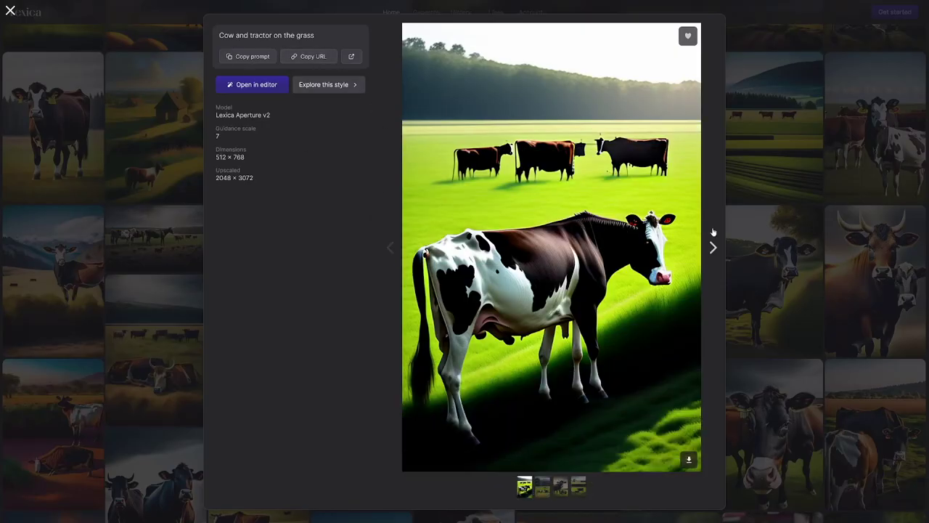
Look through the bones of cows and garden of eden cow images
{"action": "left_click", "coordinate": [176, 253]}
{"action": "left_click", "coordinate": [175, 253]}
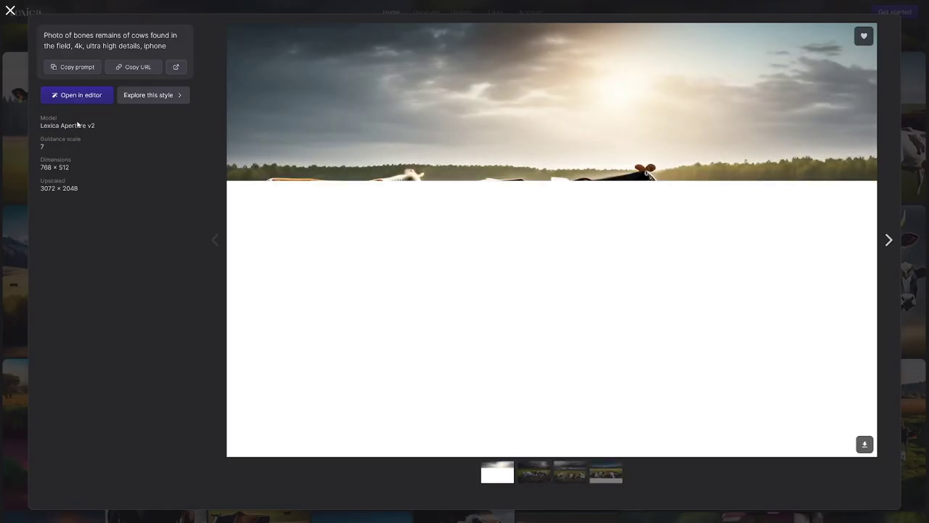
{"action": "left_click", "coordinate": [0, 166]}
{"action": "scroll", "coordinate": [508, 172], "scroll_direction": "up", "scroll_amount": 3}
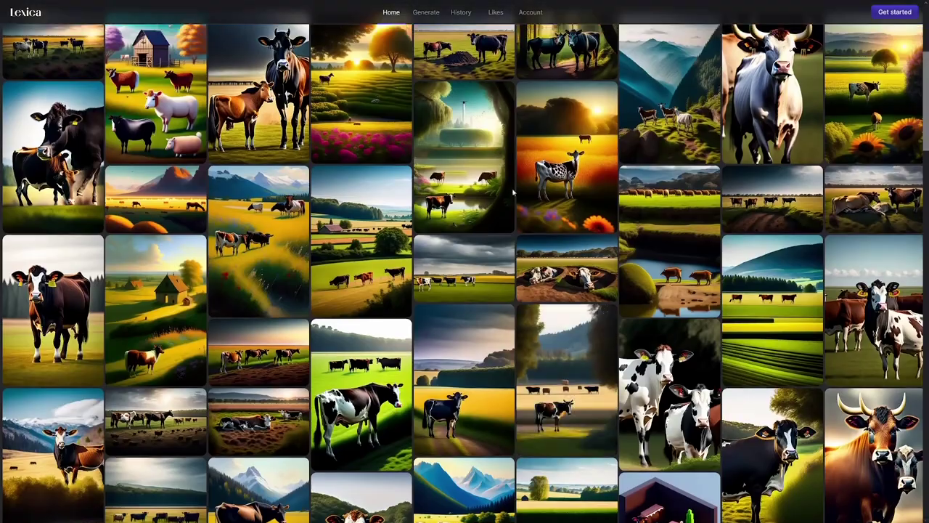
{"action": "left_click", "coordinate": [509, 172]}
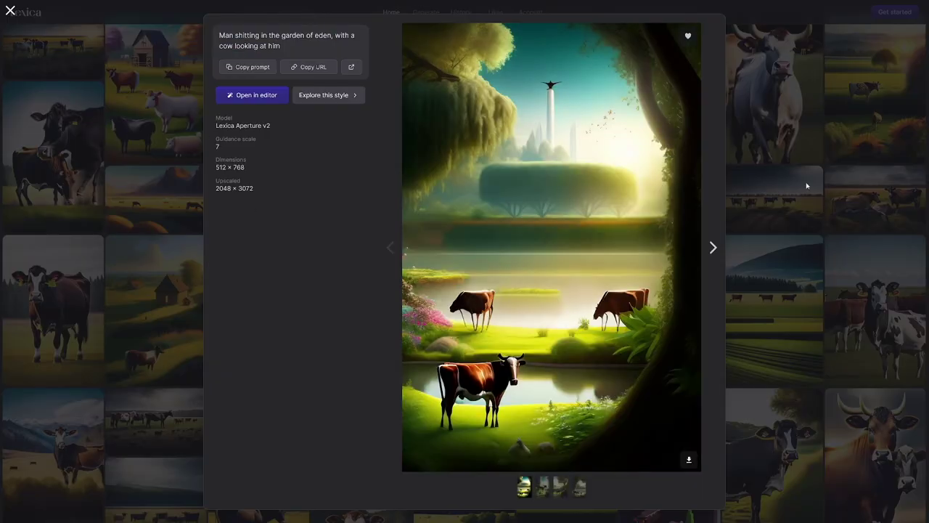
{"action": "left_click", "coordinate": [812, 200]}
{"action": "scroll", "coordinate": [464, 261], "scroll_direction": "up", "scroll_amount": 2}
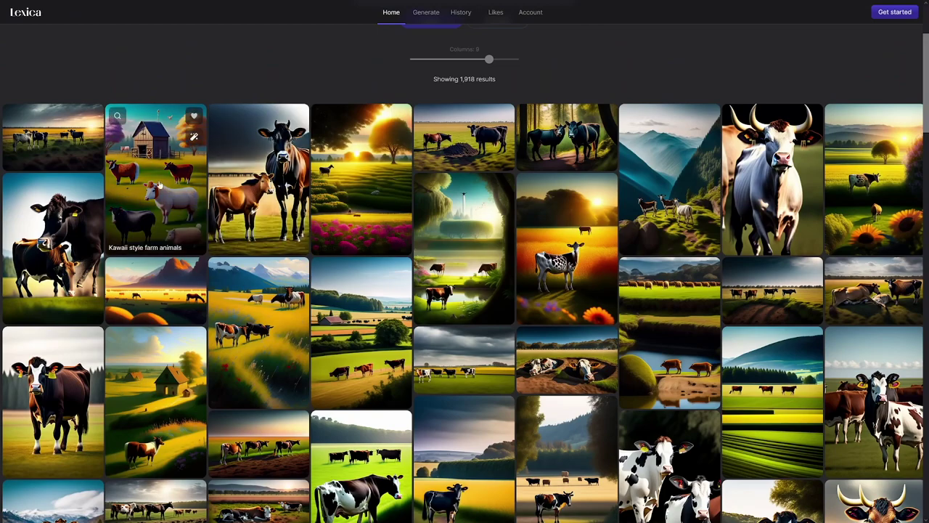
Open "Hot countryside and cows" and select its full prompt text
{"action": "left_click", "coordinate": [366, 317]}
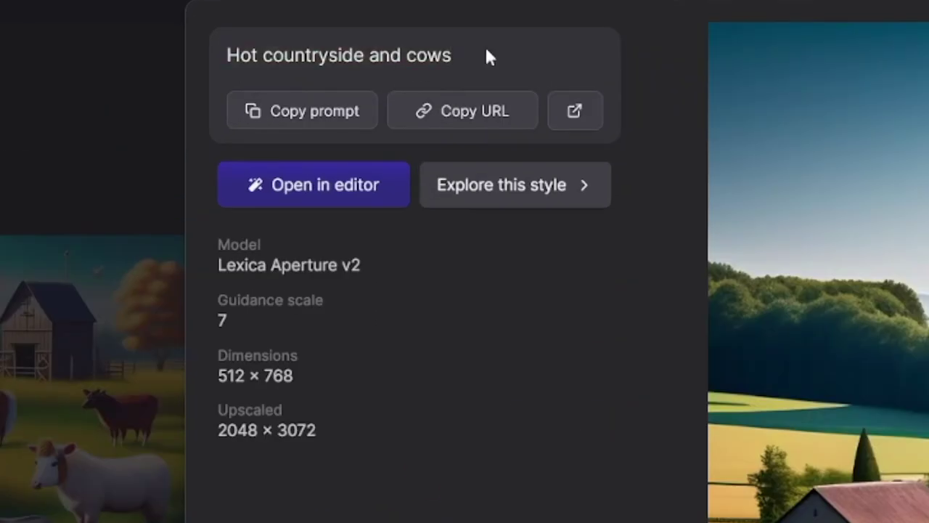
{"action": "left_click_drag", "start_coordinate": [317, 35], "coordinate": [263, 37]}
{"action": "left_click_drag", "start_coordinate": [343, 64], "coordinate": [452, 62]}
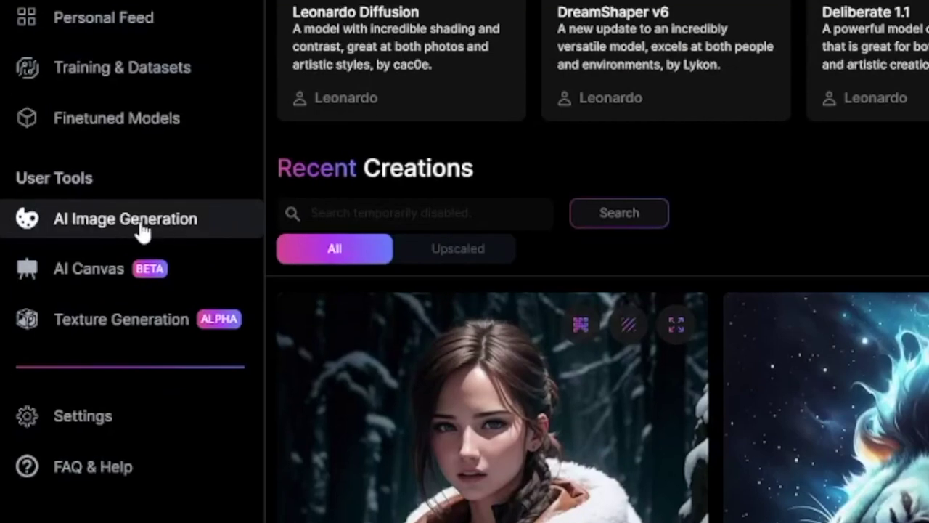
In AI Image Generation, replace the prompt with "hot countryside and cows" and generate
{"action": "left_click", "coordinate": [188, 228]}
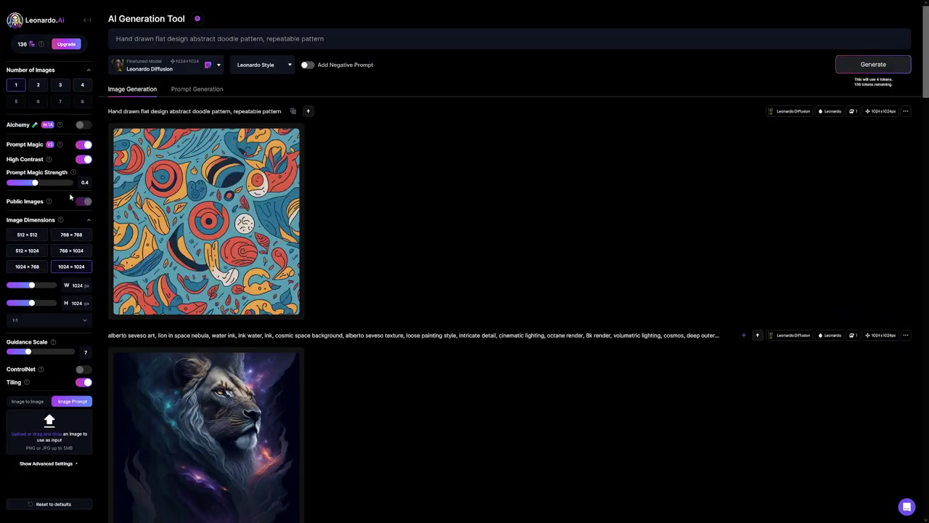
{"action": "key", "text": "ctrl+a"}
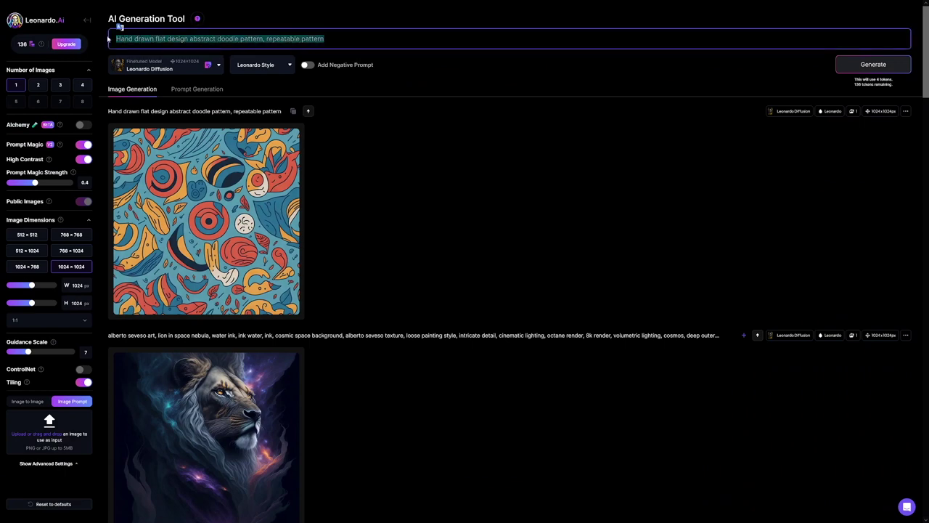
{"action": "type", "text": "hot countryside and cows"}
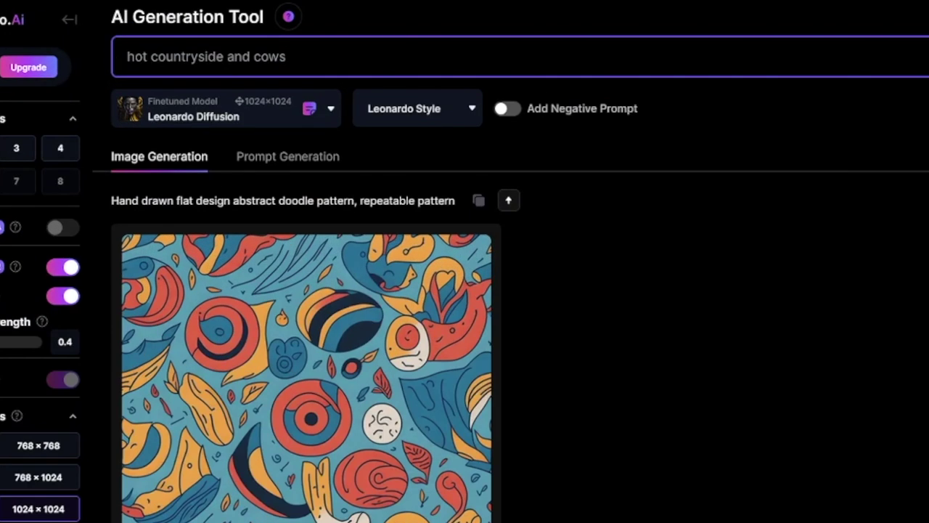
{"action": "key", "text": "Return"}
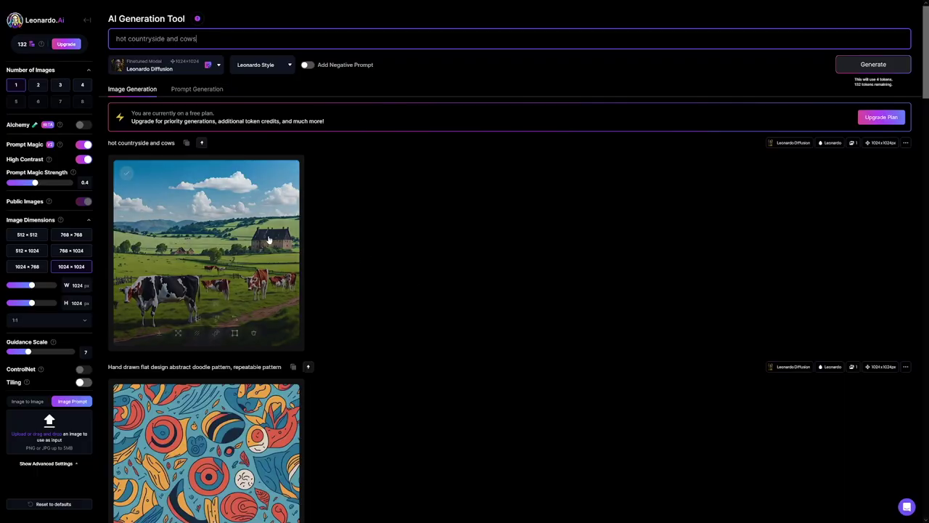
{"action": "left_click", "coordinate": [181, 285]}
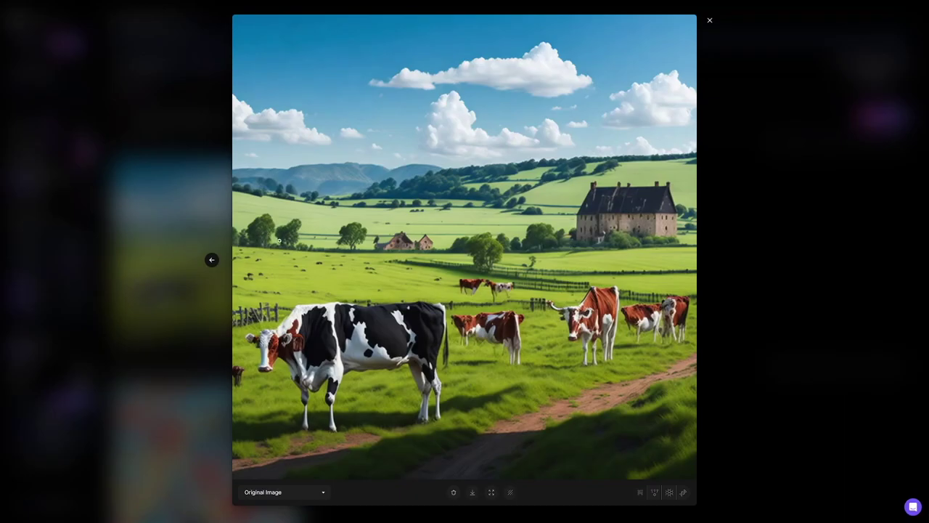
{"action": "left_click", "coordinate": [765, 233]}
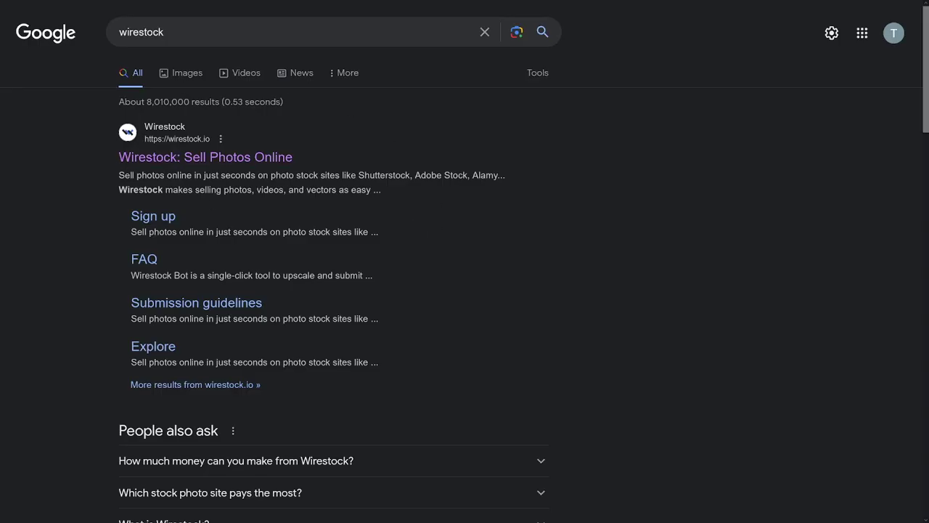
Open the "Wirestock: Sell Photos Online" result and scroll down to the marketplace logos
{"action": "left_click", "coordinate": [186, 164]}
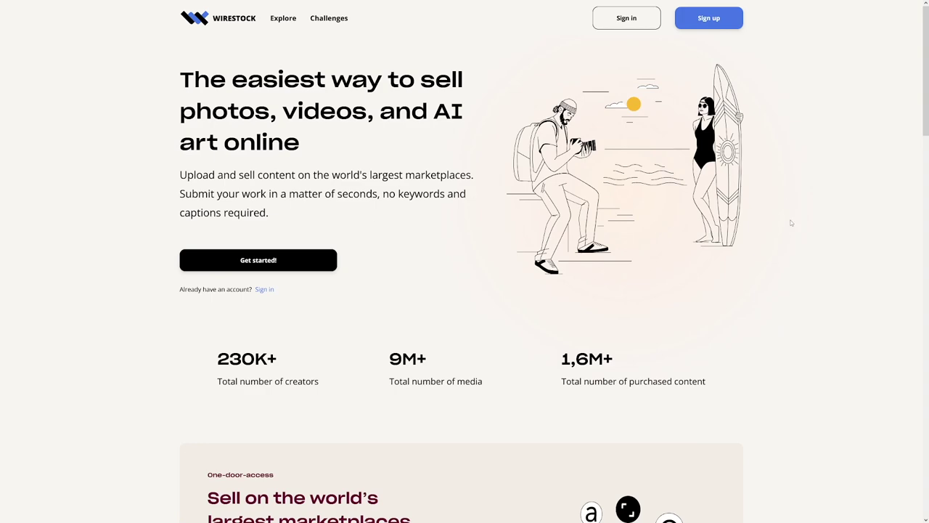
{"action": "scroll", "coordinate": [776, 178], "scroll_direction": "down", "scroll_amount": 4}
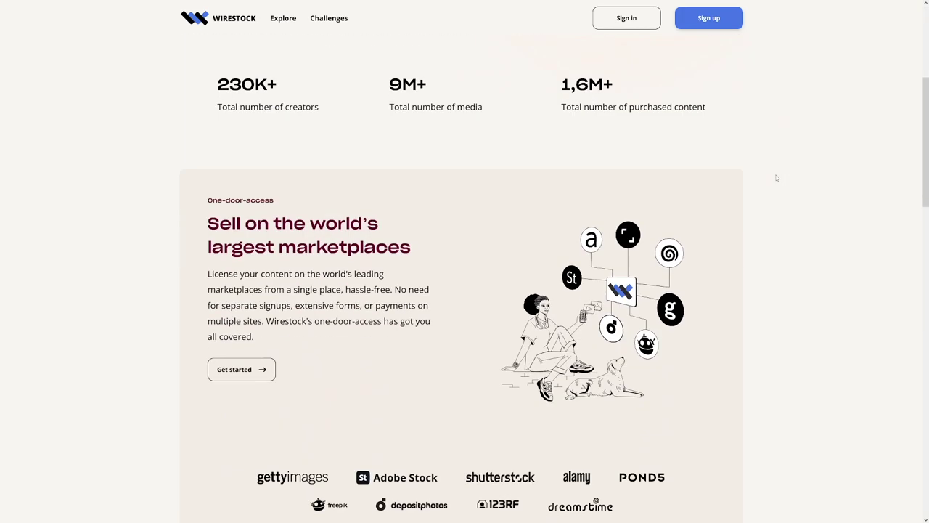
{"action": "scroll", "coordinate": [776, 178], "scroll_direction": "down", "scroll_amount": 4}
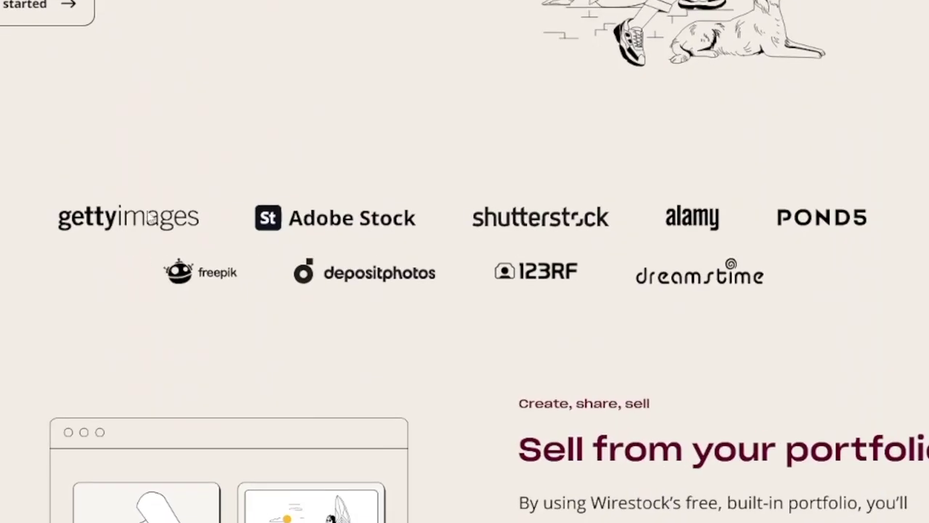